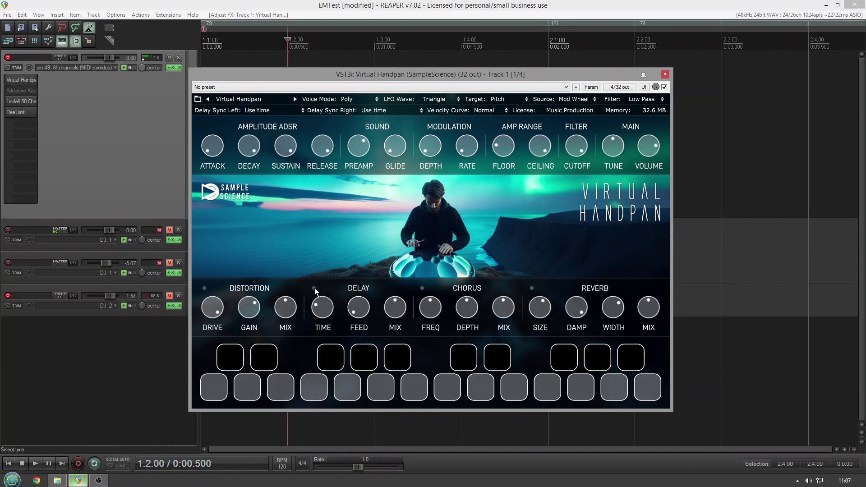
- Turn on the delay and distortion effects, with the distortion mix at maximum and its gain turned low
{"action": "left_click", "coordinate": [315, 289]}
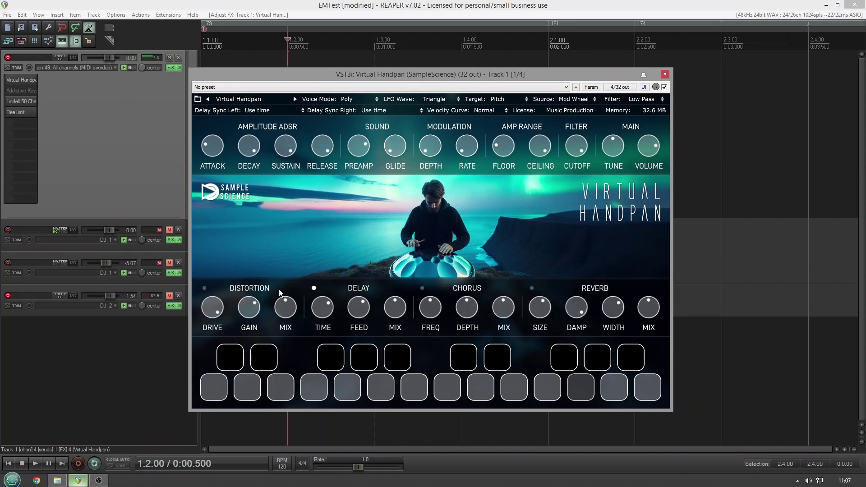
{"action": "left_click", "coordinate": [205, 289]}
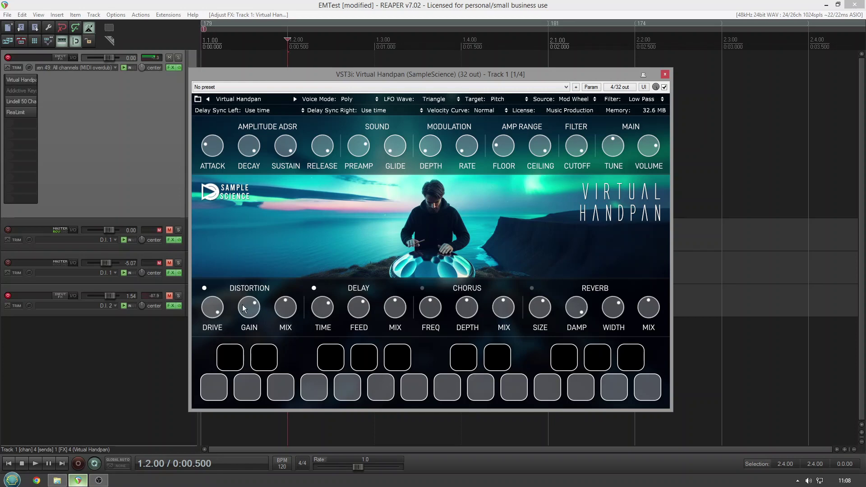
{"action": "left_click_drag", "start_coordinate": [242, 321], "coordinate": [243, 329]}
{"action": "left_click_drag", "start_coordinate": [291, 301], "coordinate": [308, 237]}
{"action": "left_click_drag", "start_coordinate": [249, 306], "coordinate": [245, 315]}
{"action": "scroll", "coordinate": [251, 311], "scroll_direction": "down", "scroll_amount": 1}
- Sweep the filter cutoff down and bring it back up to just below its maximum
{"action": "left_click_drag", "start_coordinate": [572, 177], "coordinate": [566, 216]}
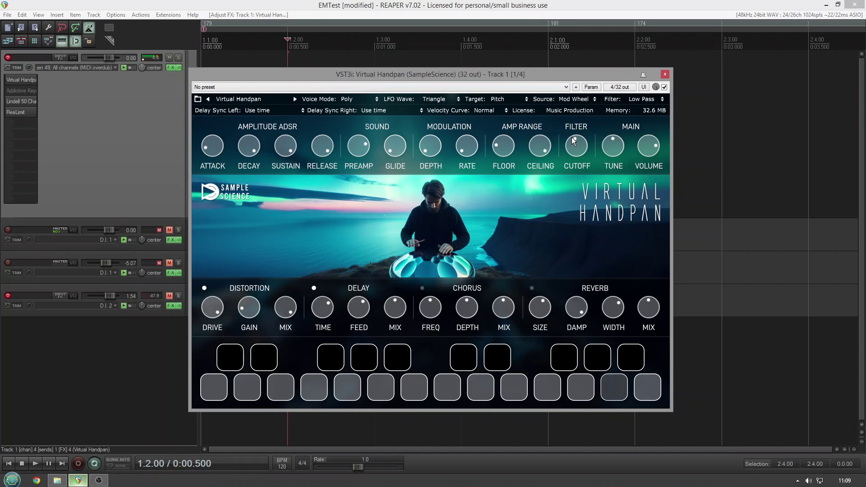
{"action": "left_click_drag", "start_coordinate": [571, 137], "coordinate": [568, 112]}
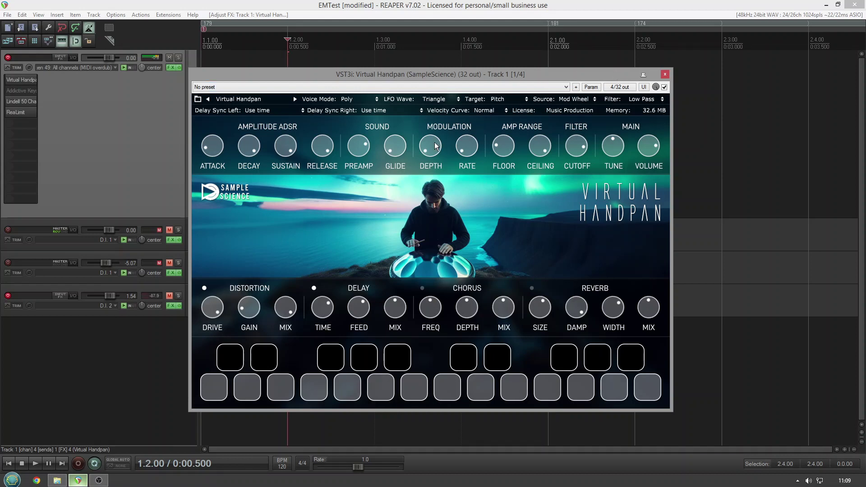
- Raise the modulation depth and rate, and switch the modulation target to Pan
{"action": "left_click_drag", "start_coordinate": [425, 141], "coordinate": [426, 126]}
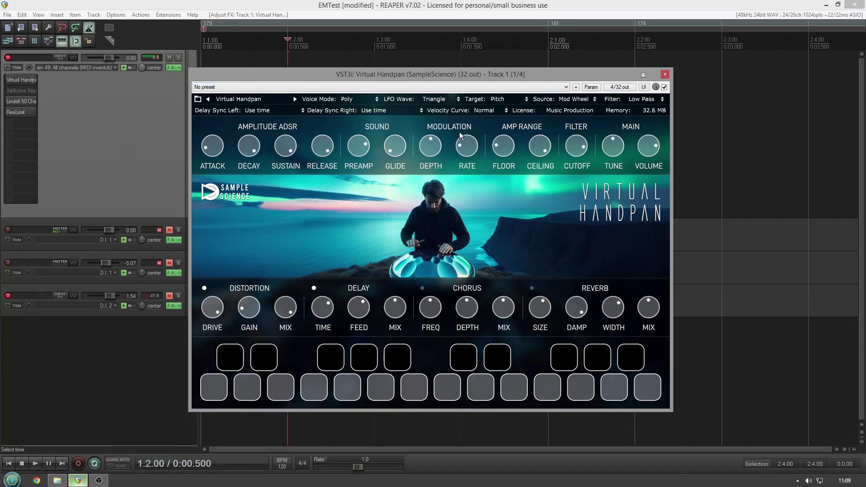
{"action": "left_click_drag", "start_coordinate": [459, 132], "coordinate": [485, 62]}
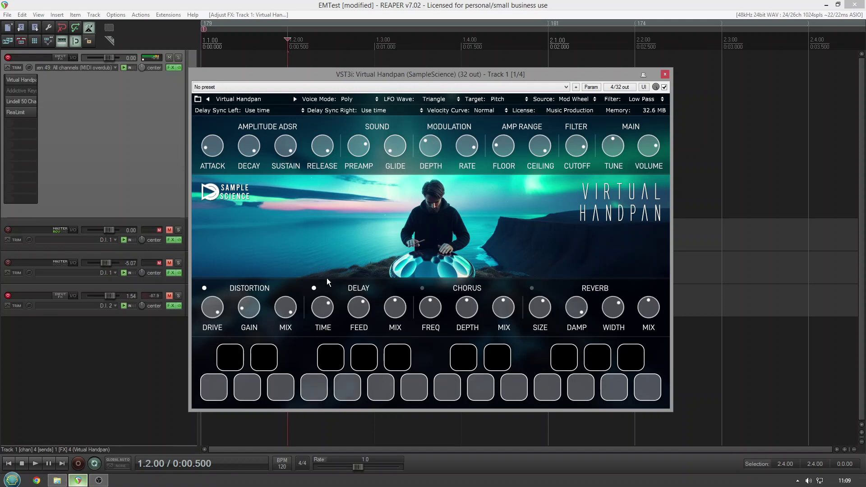
{"action": "left_click", "coordinate": [492, 100]}
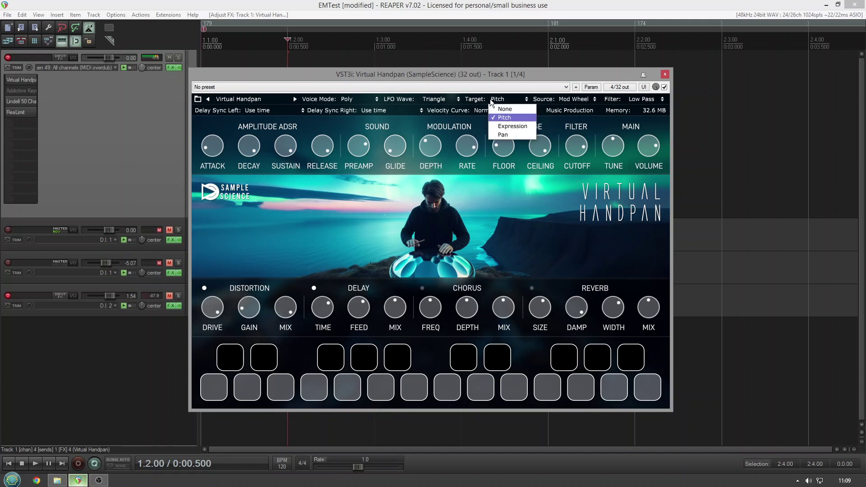
{"action": "left_click", "coordinate": [493, 134]}
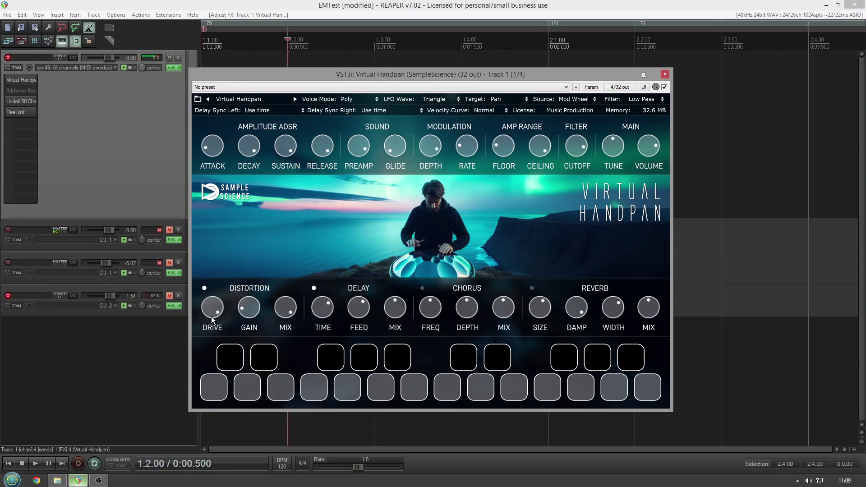
- Lower the distortion drive and raise its gain, and turn the distortion effect off
{"action": "left_click_drag", "start_coordinate": [212, 315], "coordinate": [188, 390]}
{"action": "left_click_drag", "start_coordinate": [253, 317], "coordinate": [256, 258]}
{"action": "left_click", "coordinate": [205, 288]}
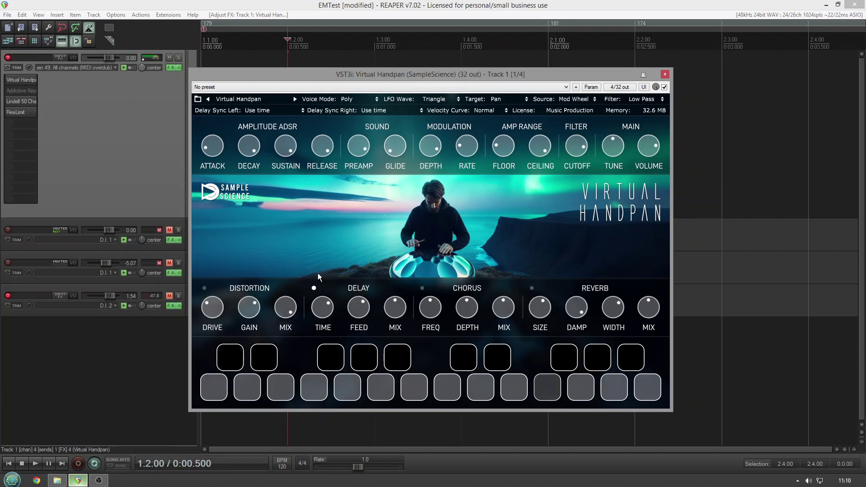
- Turn on the chorus with its depth at maximum, and set the modulation target to Expression
{"action": "left_click", "coordinate": [422, 288]}
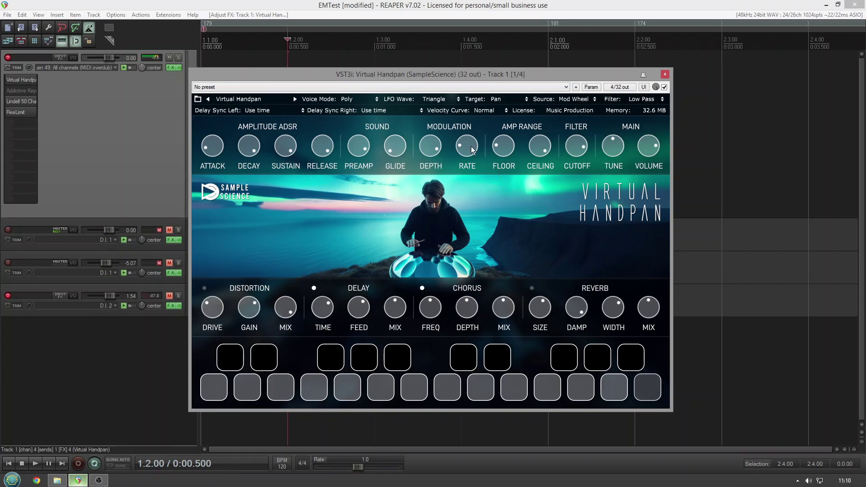
{"action": "left_click", "coordinate": [495, 99]}
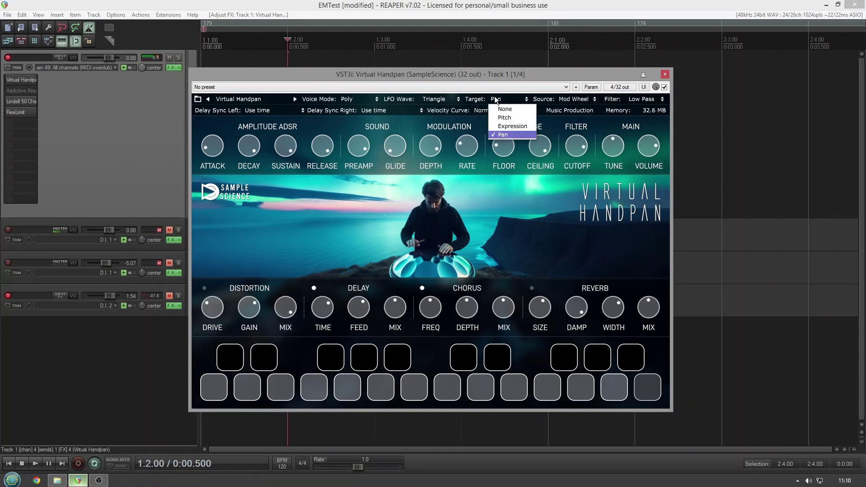
{"action": "left_click", "coordinate": [505, 126]}
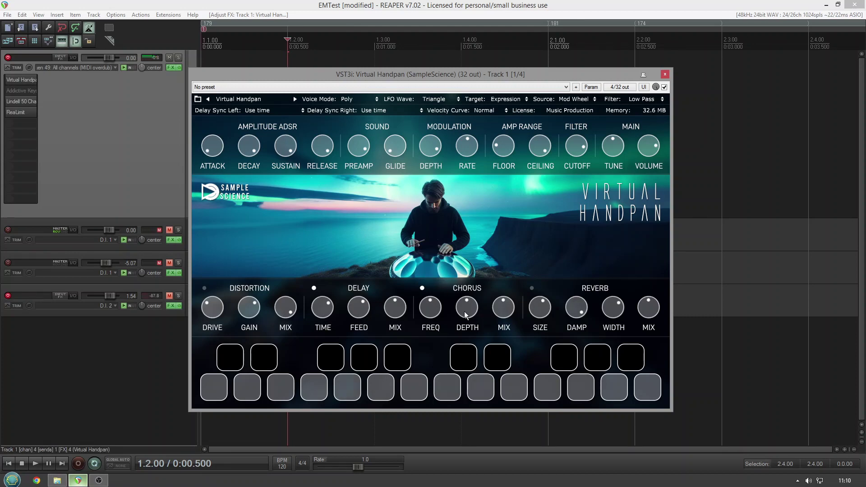
{"action": "left_click_drag", "start_coordinate": [463, 311], "coordinate": [465, 239]}
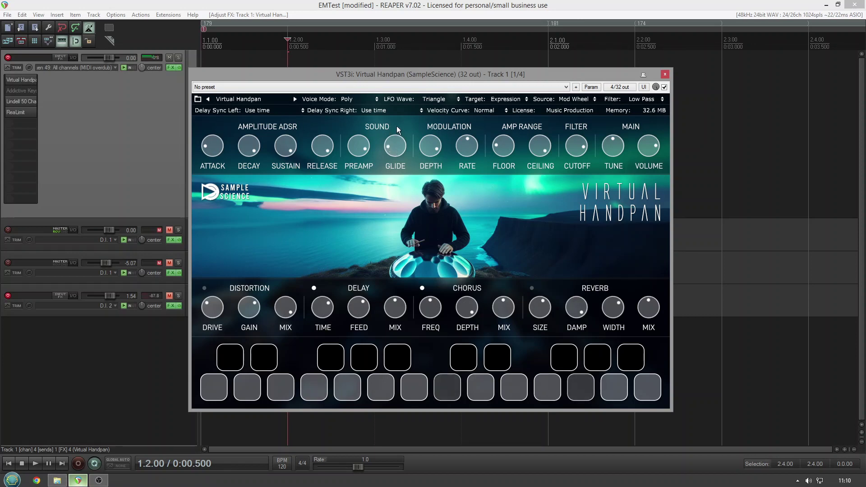
- Try the Saw shape for the LFO wave, and change it to Sin
{"action": "left_click", "coordinate": [442, 104]}
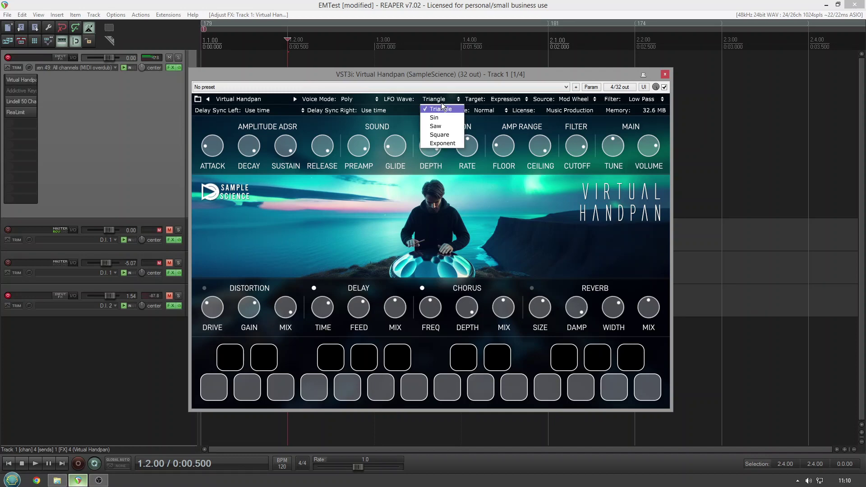
{"action": "left_click", "coordinate": [441, 122]}
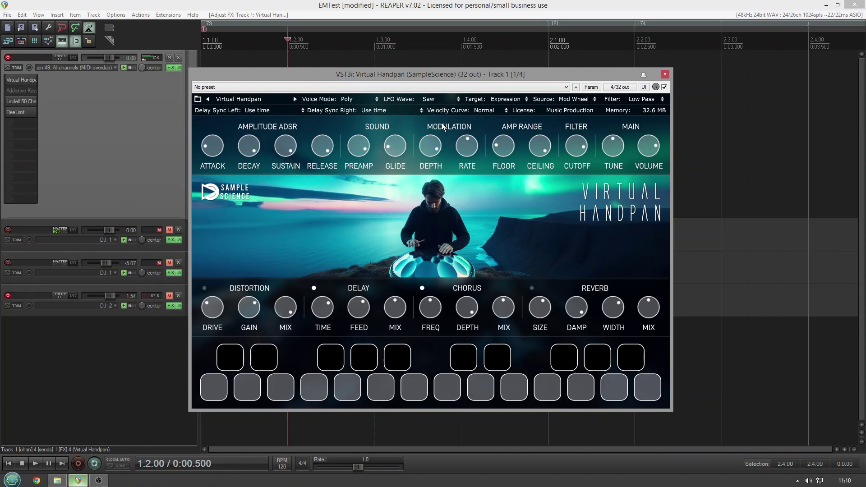
{"action": "left_click", "coordinate": [434, 99]}
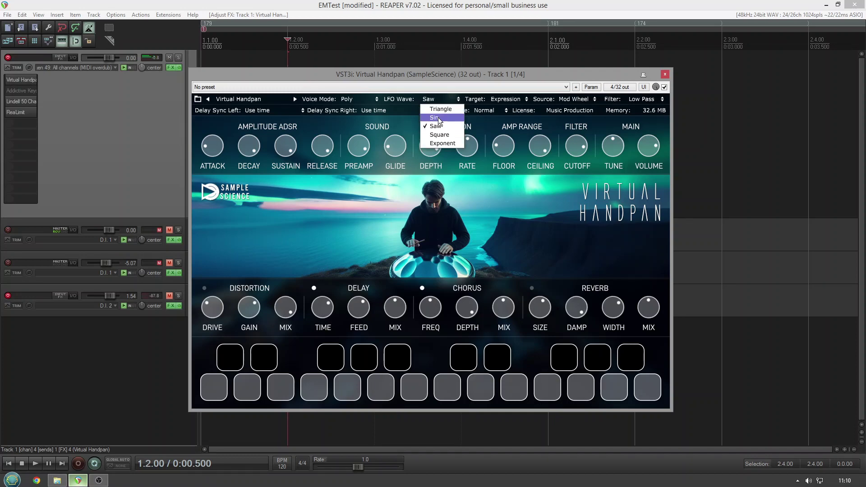
{"action": "left_click", "coordinate": [437, 117]}
- Reduce the glide and modulation depth to their minimum, and switch off the chorus effect
{"action": "left_click_drag", "start_coordinate": [405, 148], "coordinate": [405, 165]}
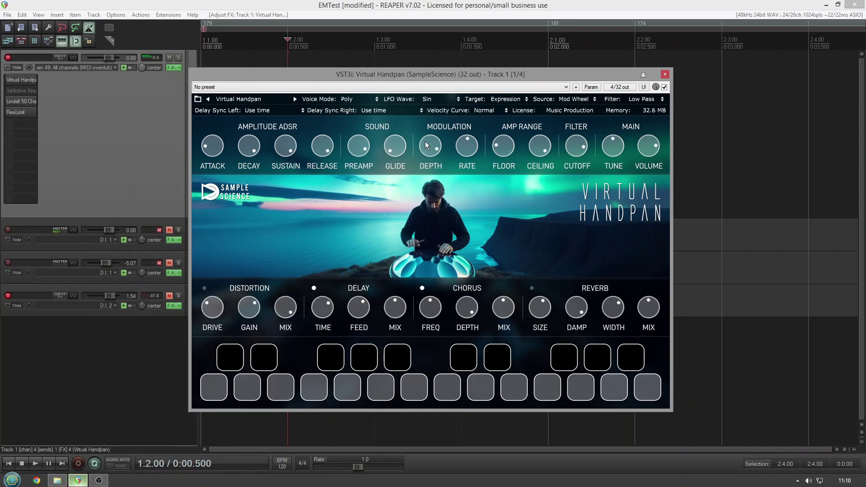
{"action": "left_click_drag", "start_coordinate": [425, 141], "coordinate": [411, 272]}
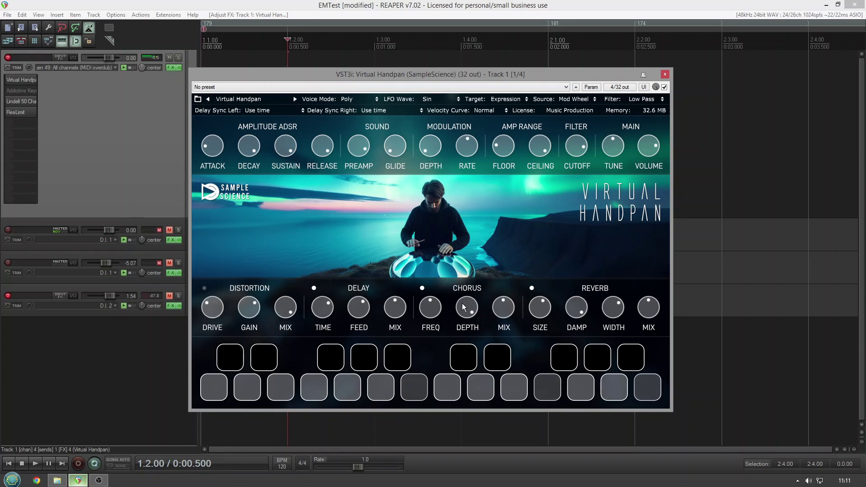
{"action": "left_click", "coordinate": [421, 289]}
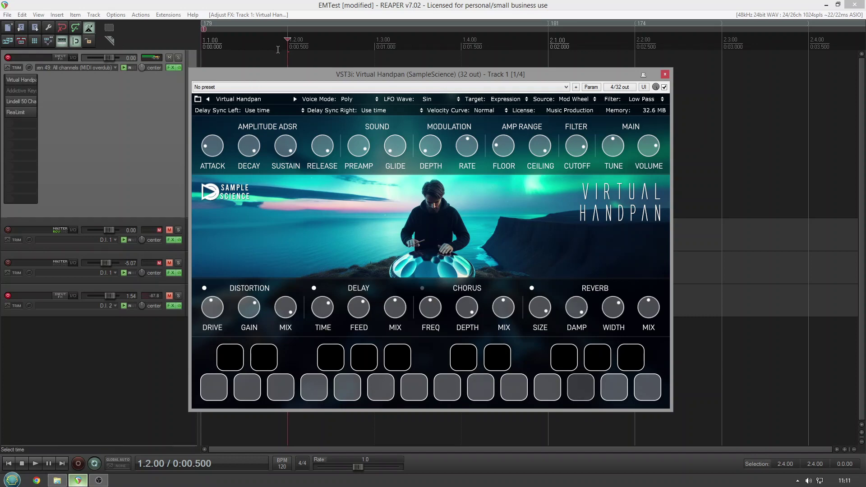
- Lower the sound preamp and raise the reverb width to its maximum
{"action": "left_click_drag", "start_coordinate": [355, 142], "coordinate": [360, 174]}
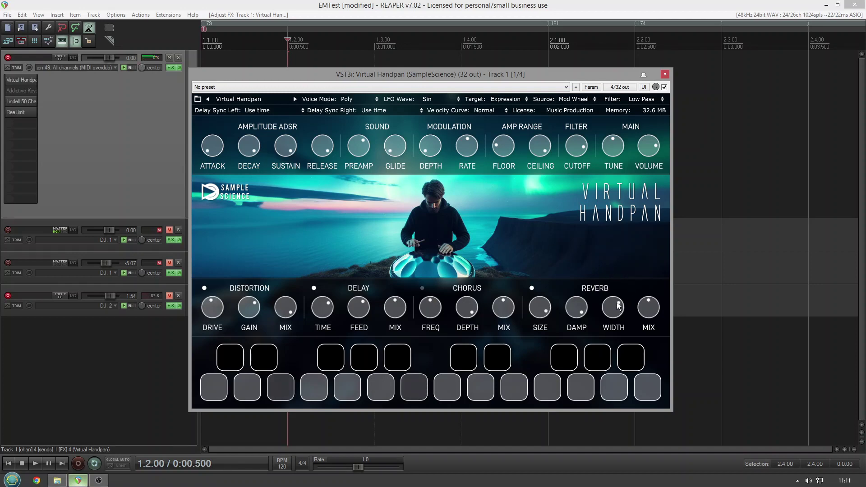
{"action": "left_click_drag", "start_coordinate": [629, 295], "coordinate": [620, 256]}
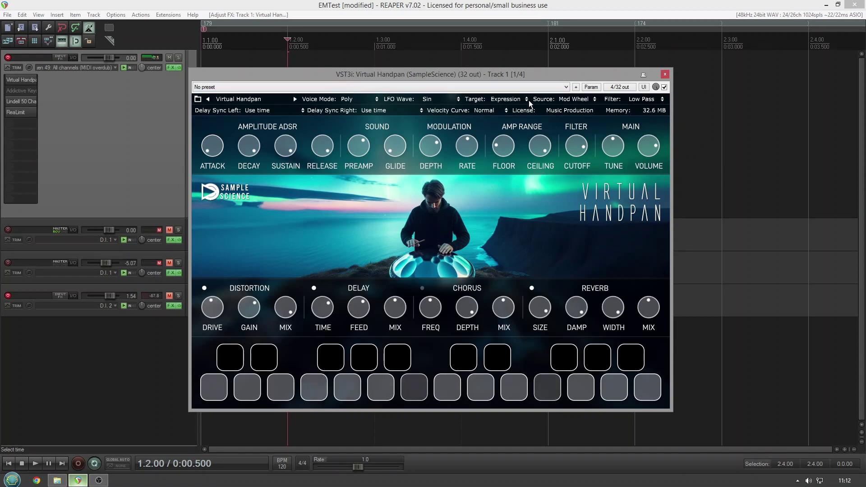
- Set the LFO wave to Square, and raise the amplitude attack slightly and the preamp to a high level
{"action": "left_click", "coordinate": [454, 98]}
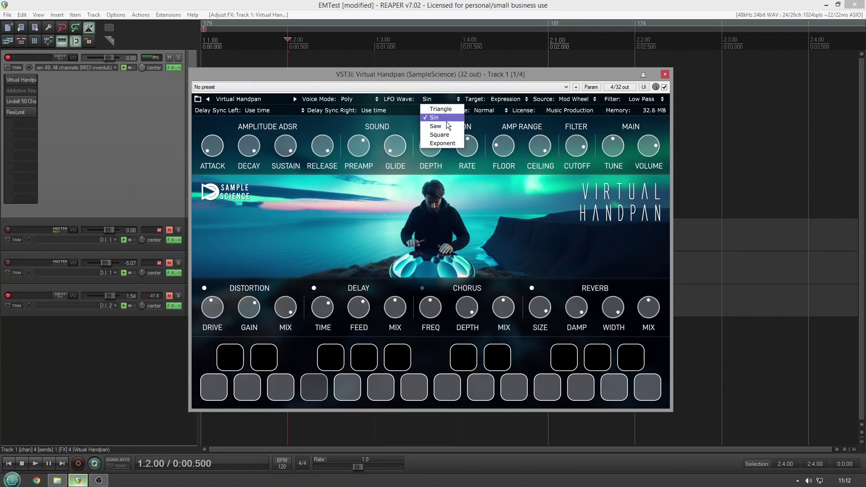
{"action": "left_click", "coordinate": [447, 135]}
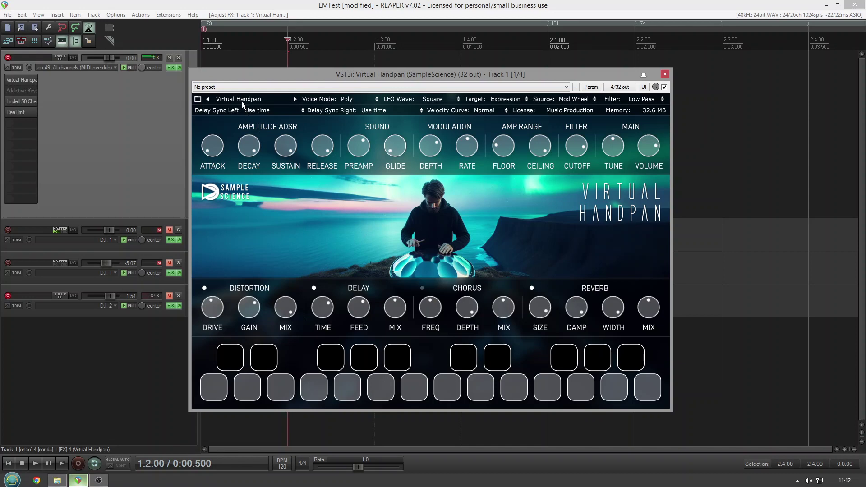
{"action": "left_click_drag", "start_coordinate": [220, 152], "coordinate": [220, 149]}
{"action": "left_click_drag", "start_coordinate": [361, 131], "coordinate": [371, 97]}
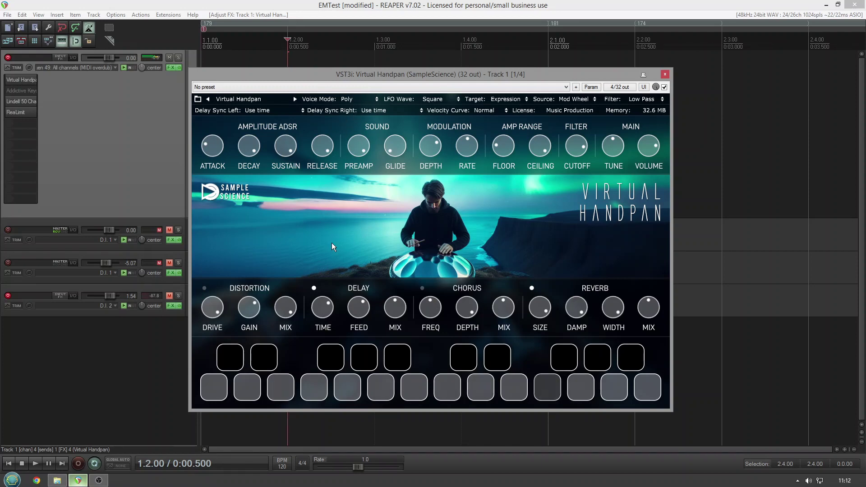
- Switch off the delay and reverb effects, and reduce the modulation depth to its minimum
{"action": "left_click", "coordinate": [314, 288]}
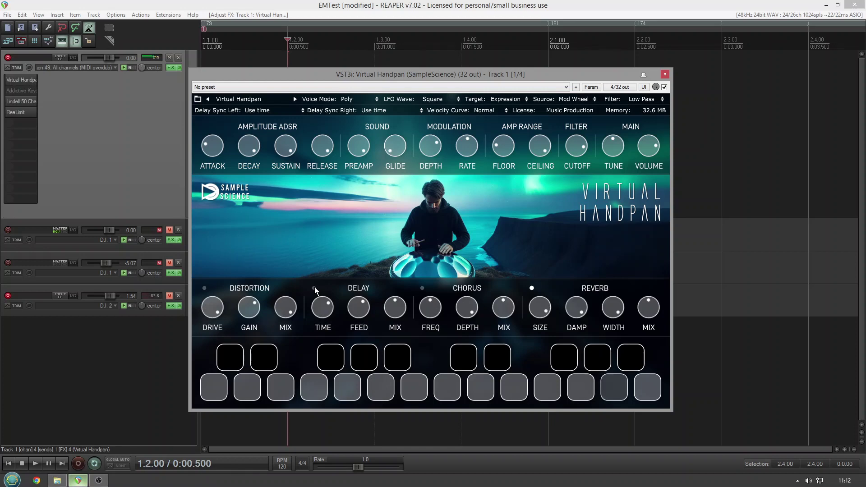
{"action": "left_click_drag", "start_coordinate": [430, 141], "coordinate": [417, 191]}
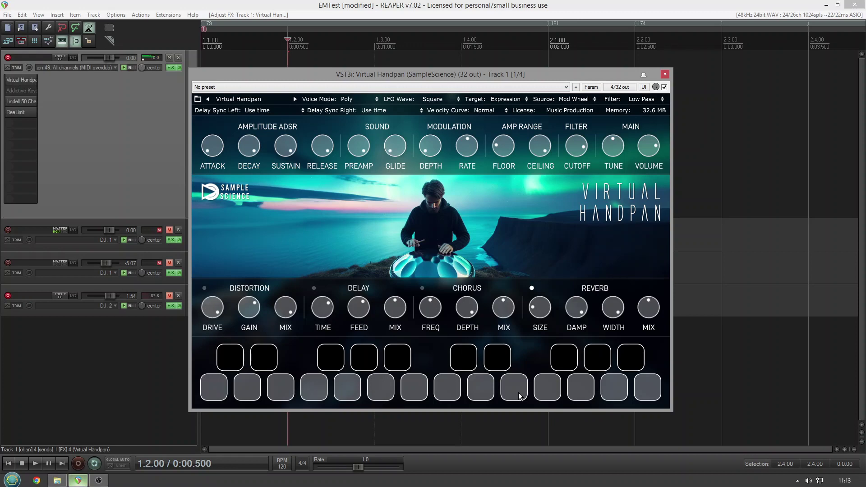
{"action": "left_click", "coordinate": [531, 290]}
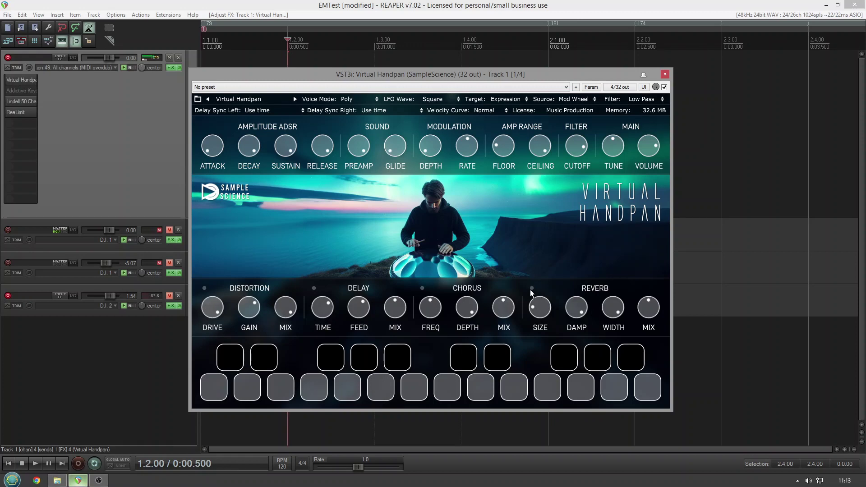